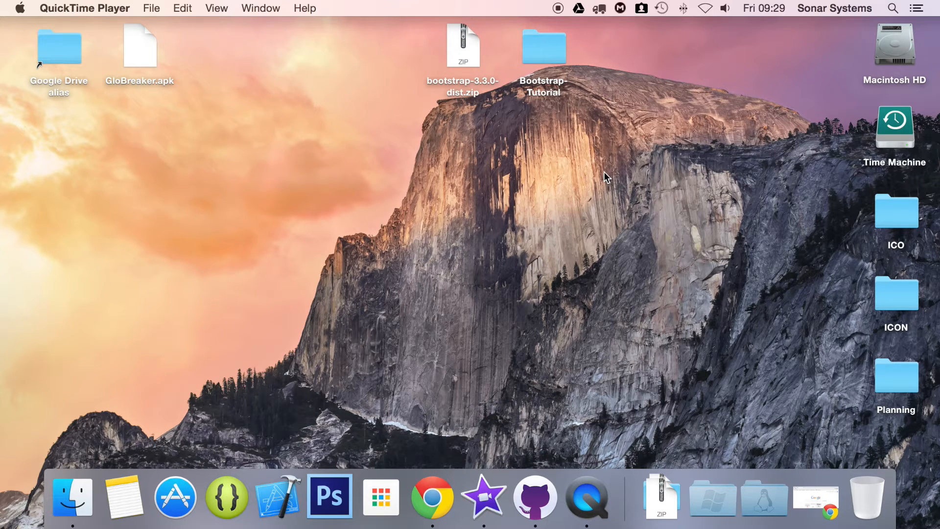
- Open the Bootstrap-Tutorial folder's index.html in Sublime Text via Open With
double_click(544, 50)
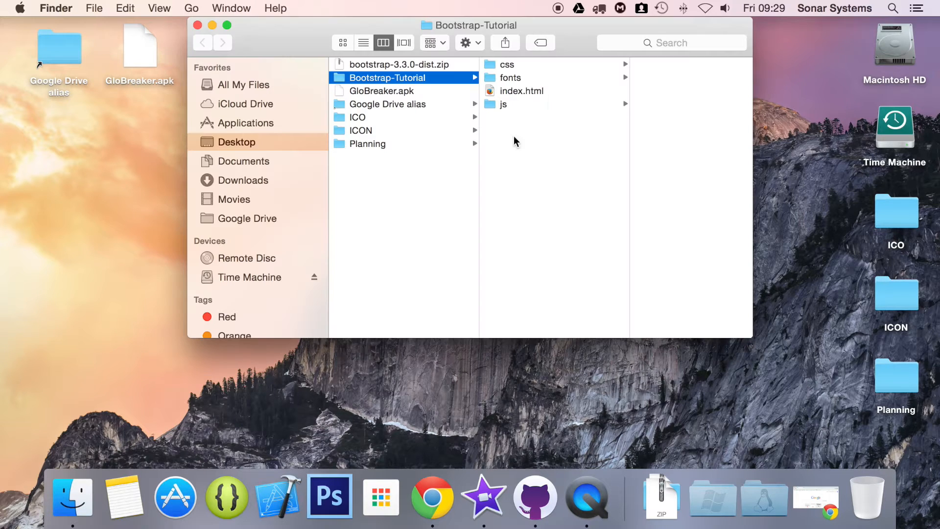
right_click(520, 87)
mouse_move(563, 109)
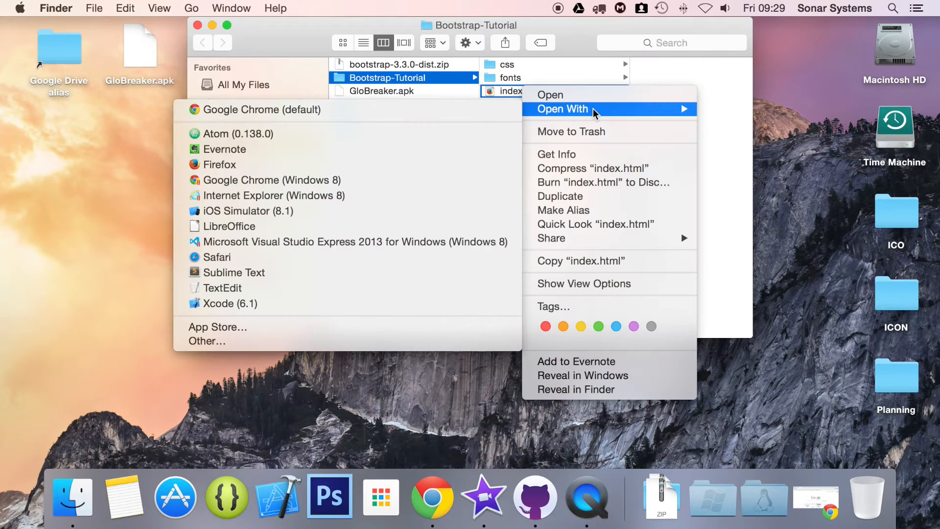
click(246, 276)
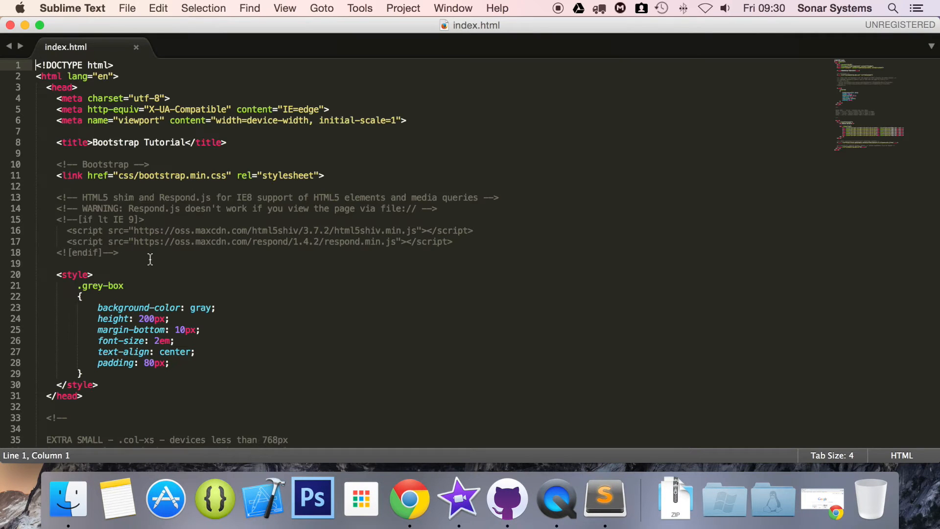
scroll(215, 273, down, 4)
scroll(213, 272, down, 5)
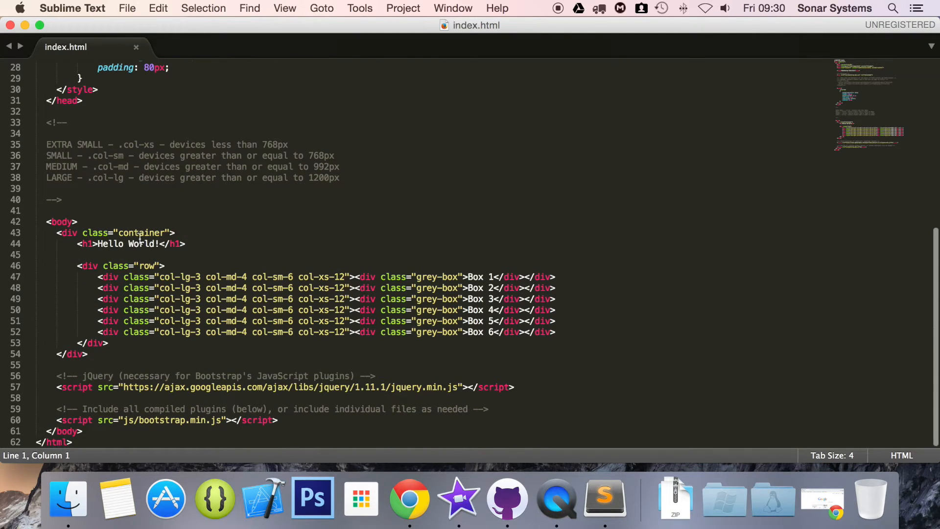
- Save index.html with the container class left unchanged and launch it in Chrome from Finder
click(167, 233)
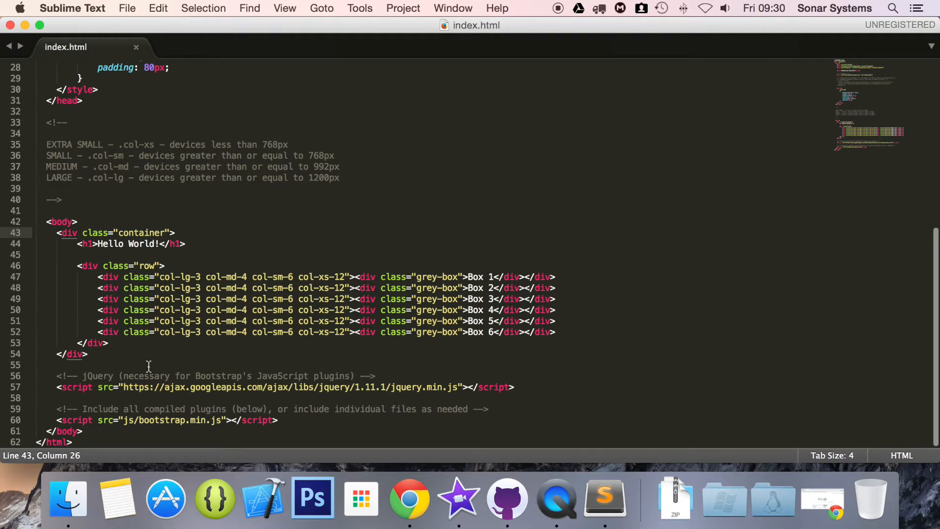
text(-)
key(BackSpace)
key(super+s)
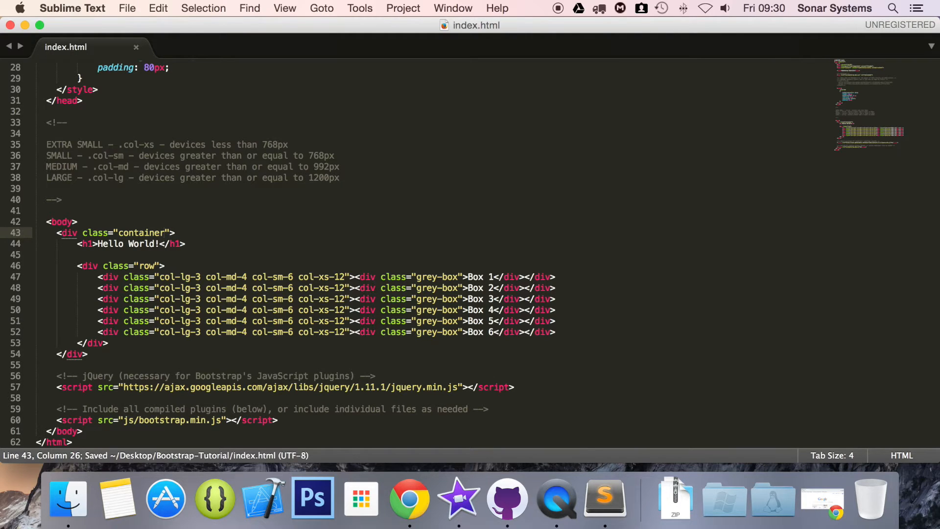
click(25, 25)
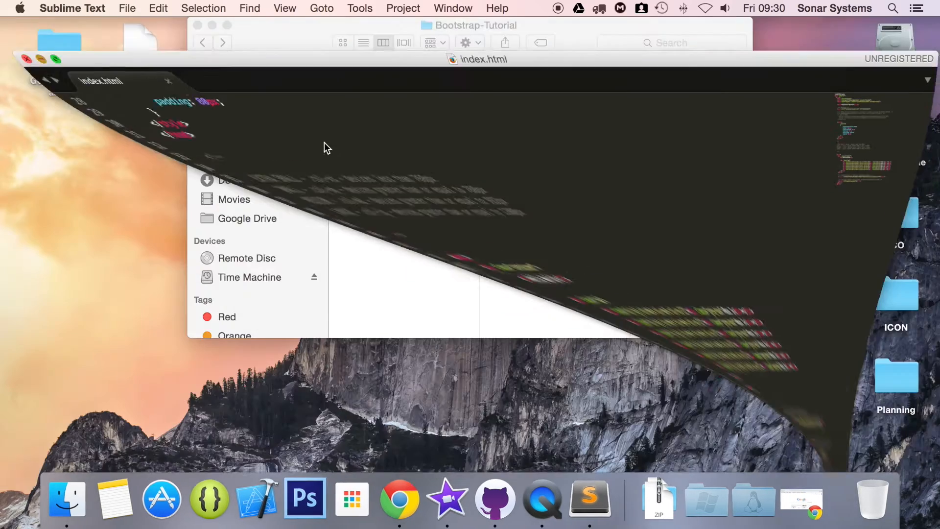
double_click(544, 92)
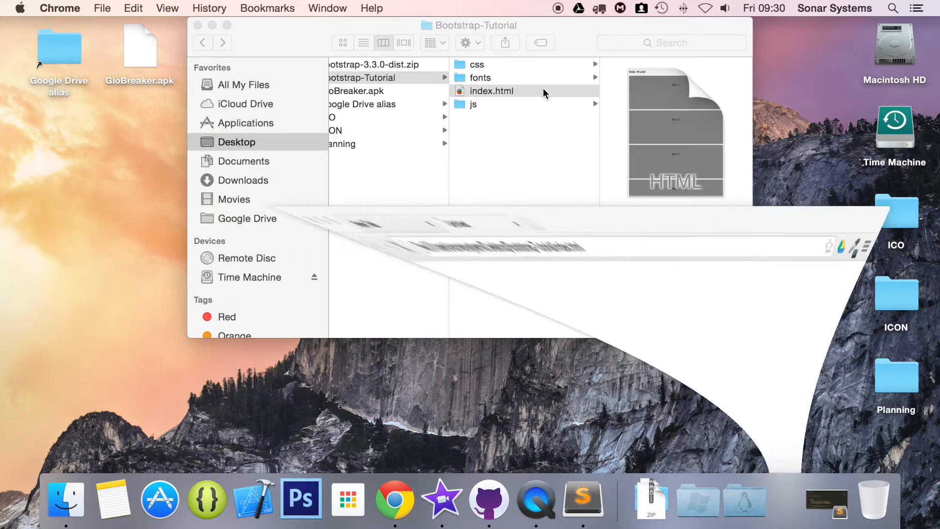
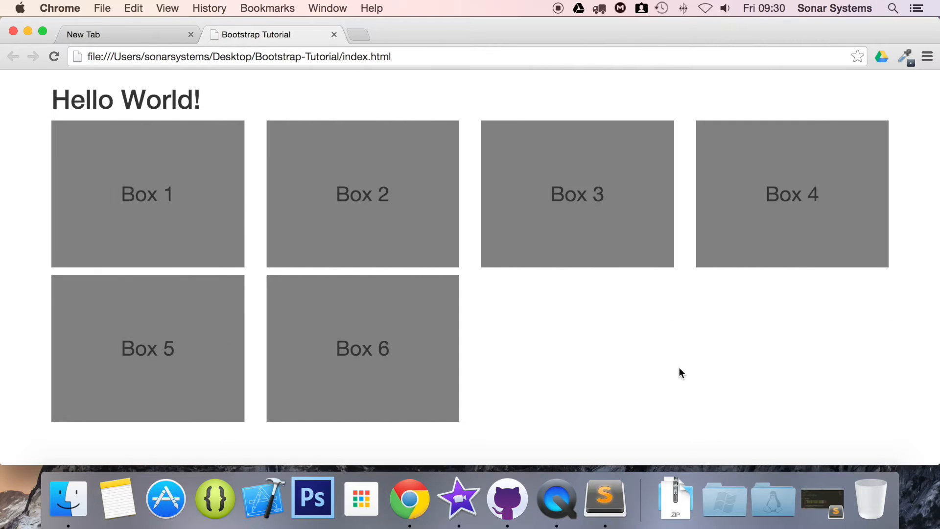
- Save index.html with the wrapper class as container-fluid, then bring Chrome forward
click(607, 486)
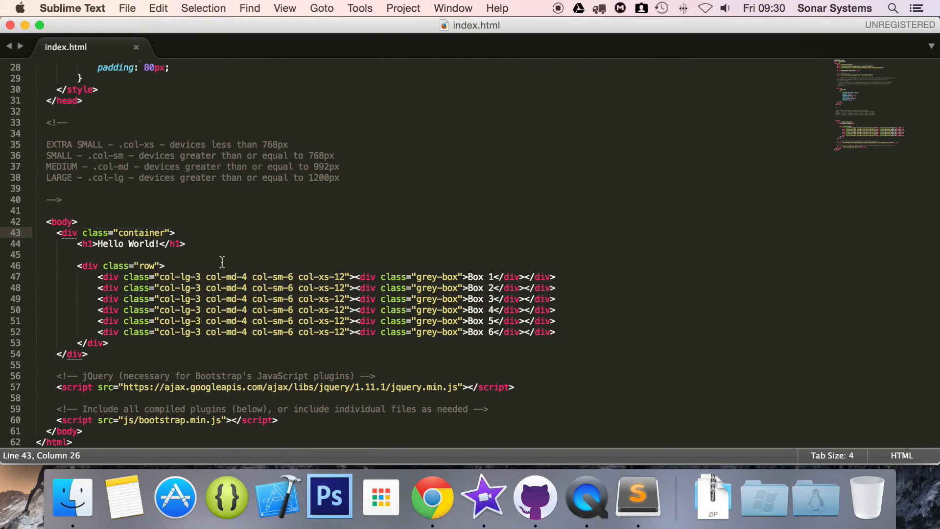
text(-f)
text(luid)
key(super+s)
key(ctrl+Up)
click(222, 259)
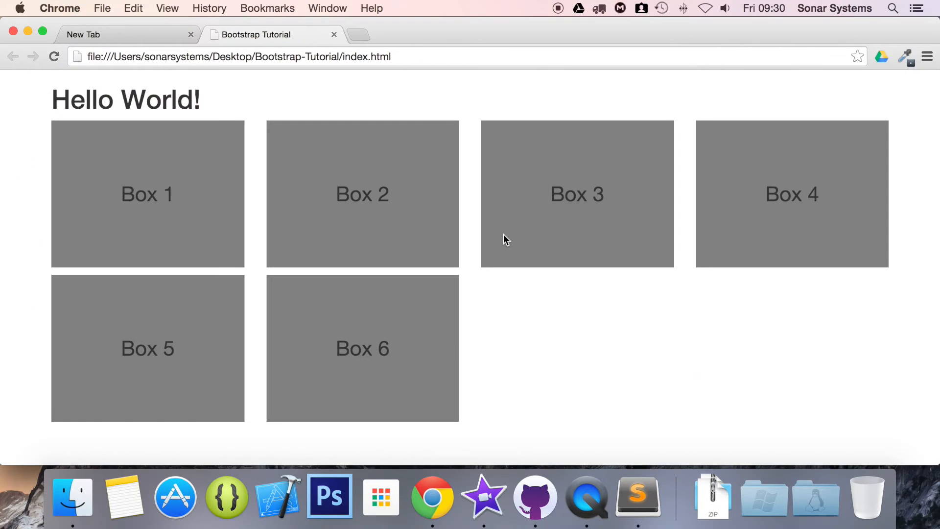
- Reload the page, narrow the window to watch the boxes reflow, then restore full width
key(super+r)
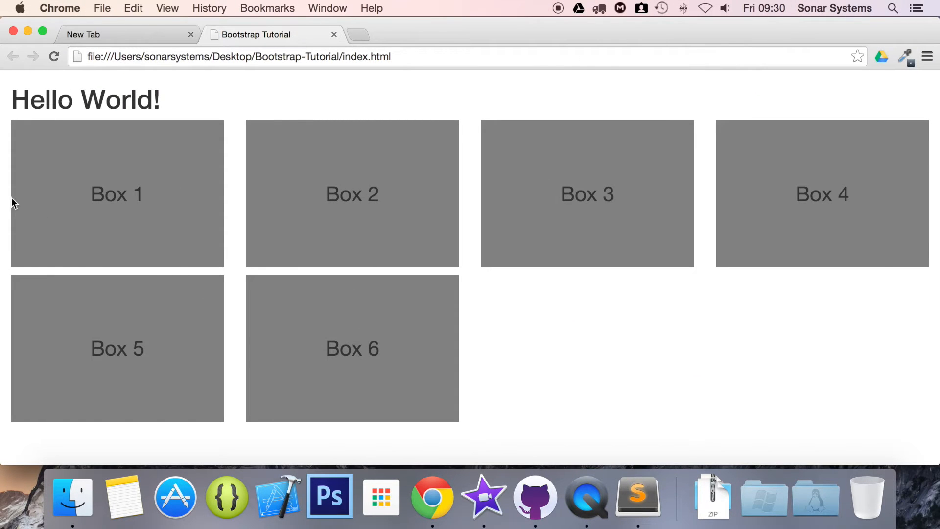
mouse_move(938, 147)
mouse_down()
mouse_move(489, 203)
mouse_move(89, 193)
mouse_move(903, 154)
mouse_move(938, 178)
mouse_up()
mouse_move(937, 167)
mouse_down()
mouse_move(595, 196)
mouse_move(286, 203)
mouse_move(227, 183)
mouse_up()
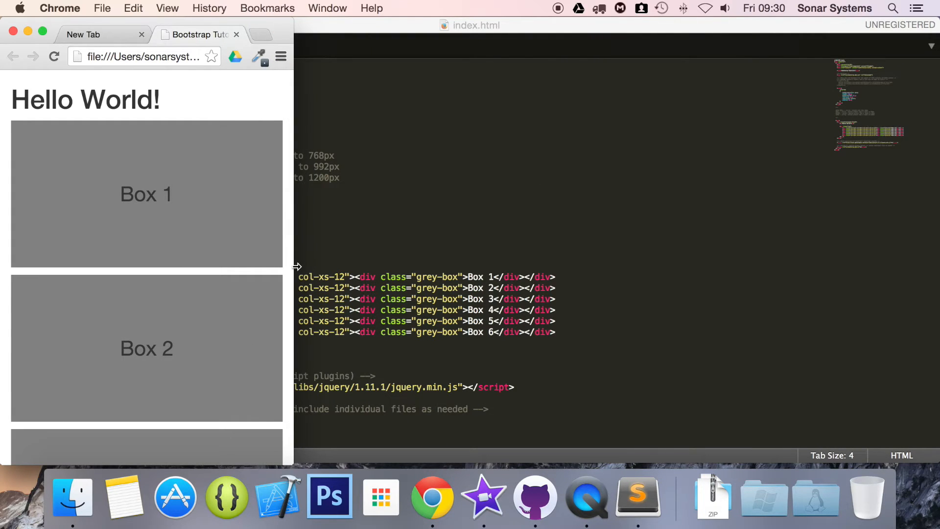
drag(296, 266, 935, 139)
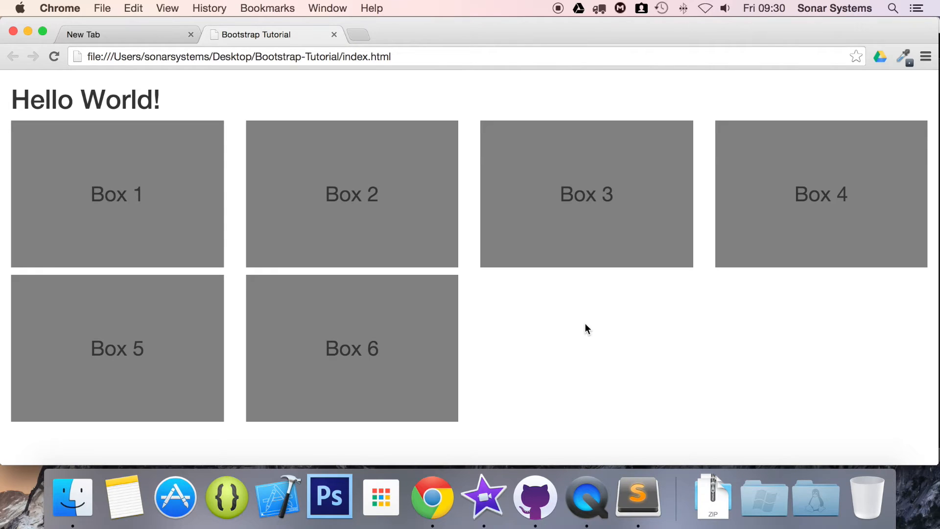
- Load ebay.co.uk in a new tab and resize the window to test its layout
key(super+t)
text(ebay)
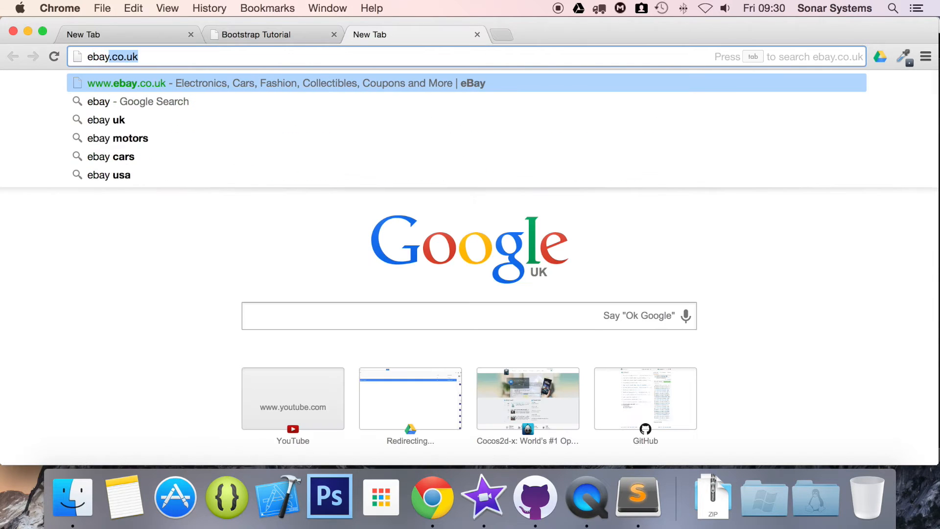
key(Return)
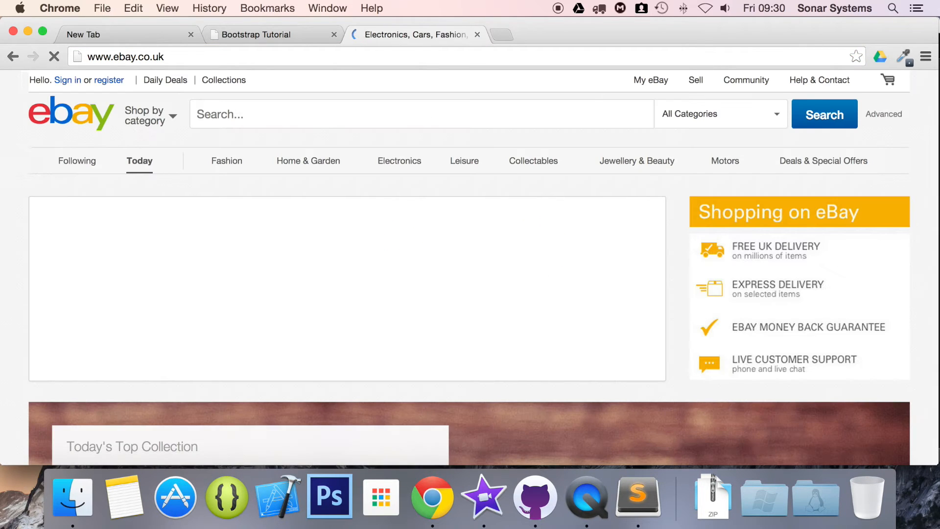
scroll(554, 252, down, 2)
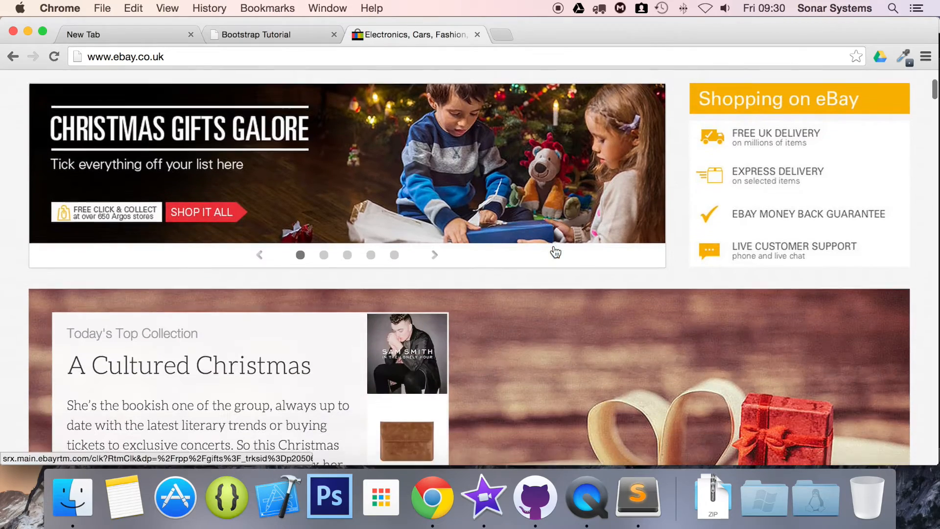
scroll(555, 251, down, 3)
scroll(556, 253, up, 3)
scroll(556, 252, up, 3)
mouse_move(939, 258)
mouse_down()
mouse_move(460, 331)
mouse_move(934, 257)
mouse_up()
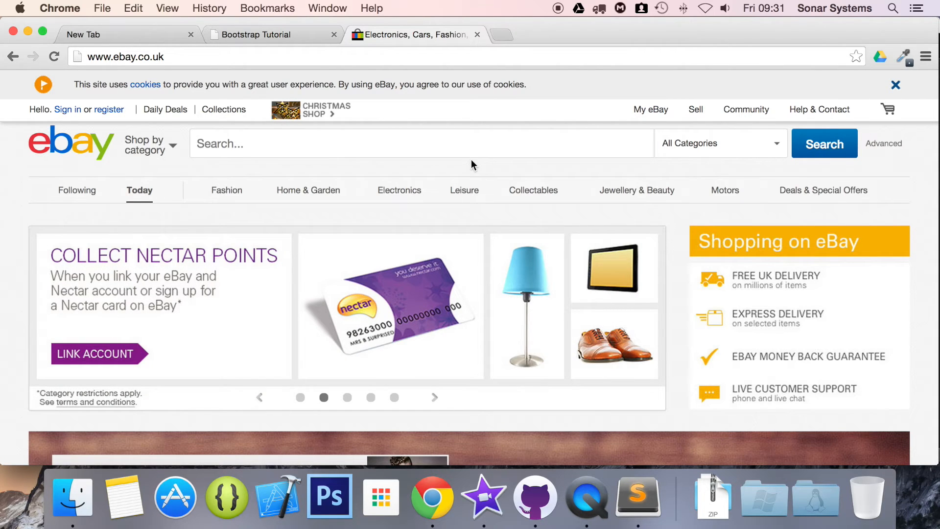
scroll(471, 160, down, 5)
scroll(467, 161, up, 3)
scroll(467, 162, up, 3)
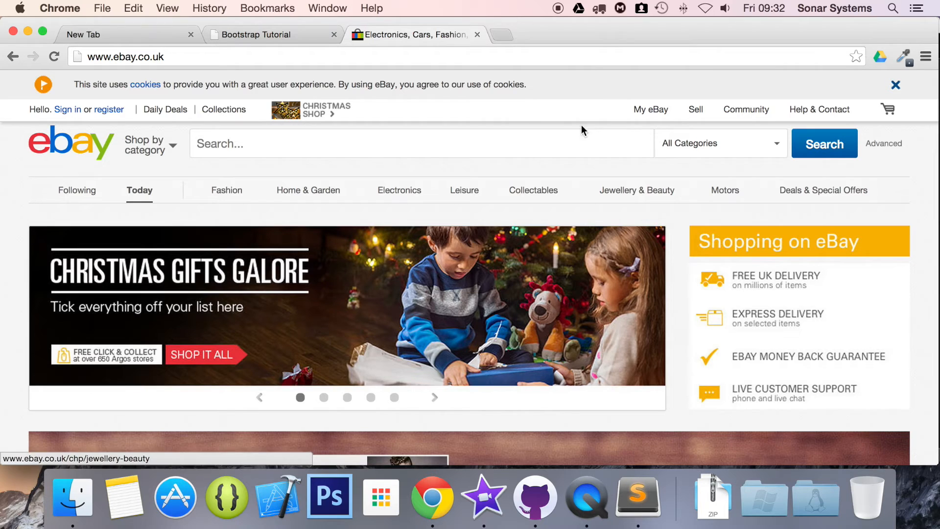
- Load amazon.co.uk in the same tab and resize the window narrower to check its layout
click(606, 49)
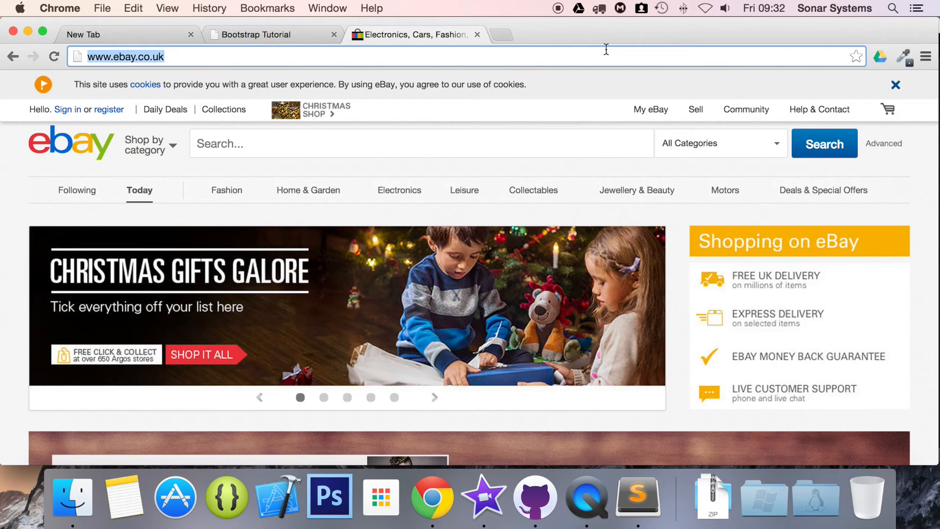
text(amazon)
key(Return)
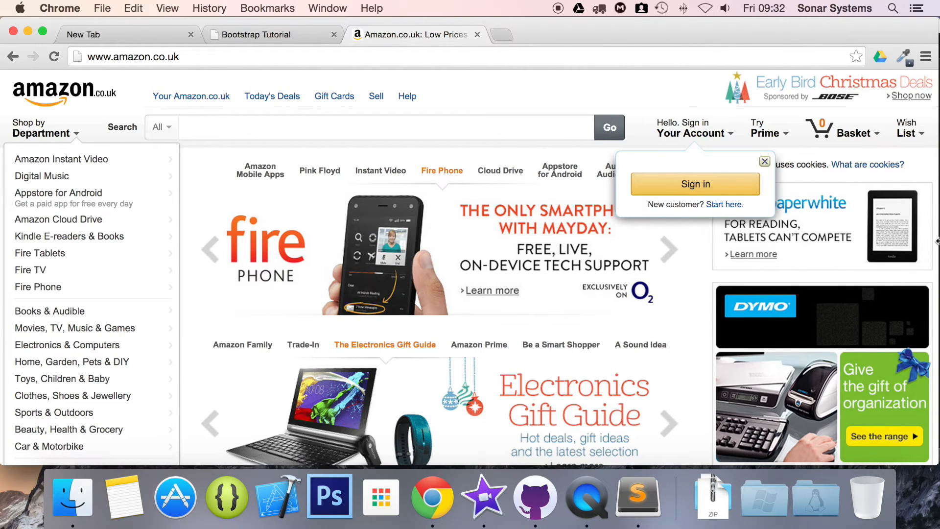
mouse_move(938, 242)
mouse_down()
mouse_move(718, 286)
mouse_move(939, 280)
mouse_up()
scroll(329, 345, down, 10)
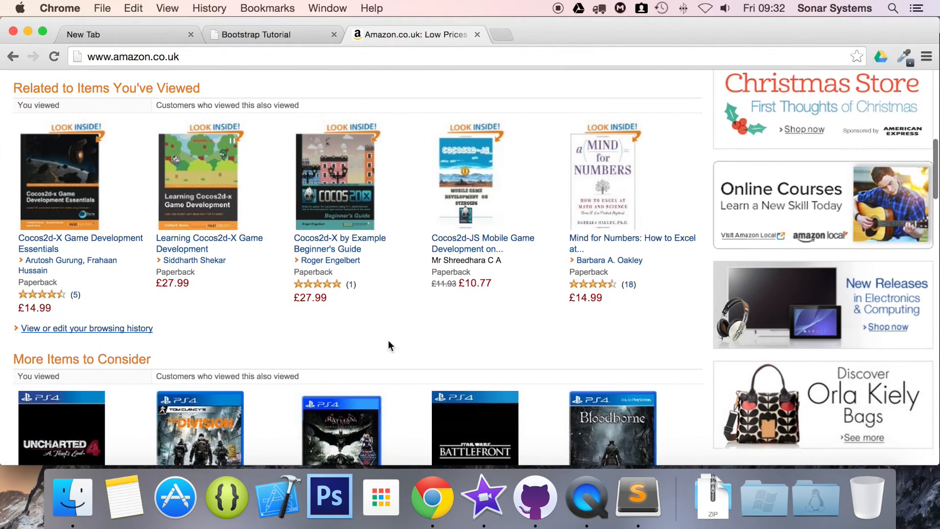
mouse_move(938, 170)
mouse_down()
mouse_move(834, 184)
mouse_move(691, 184)
mouse_move(938, 184)
mouse_up()
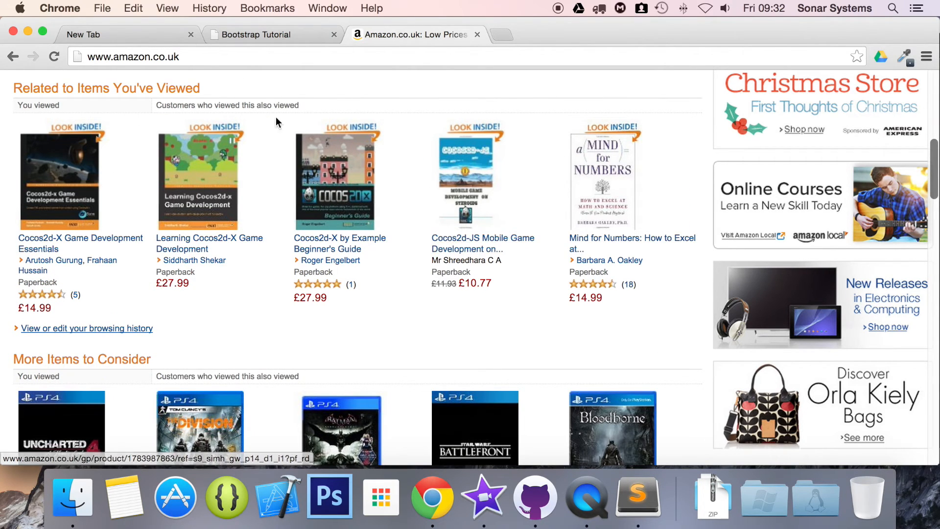
mouse_move(939, 356)
mouse_down()
mouse_move(762, 375)
mouse_move(441, 385)
mouse_move(590, 390)
mouse_move(525, 397)
mouse_move(646, 376)
mouse_move(937, 375)
mouse_up()
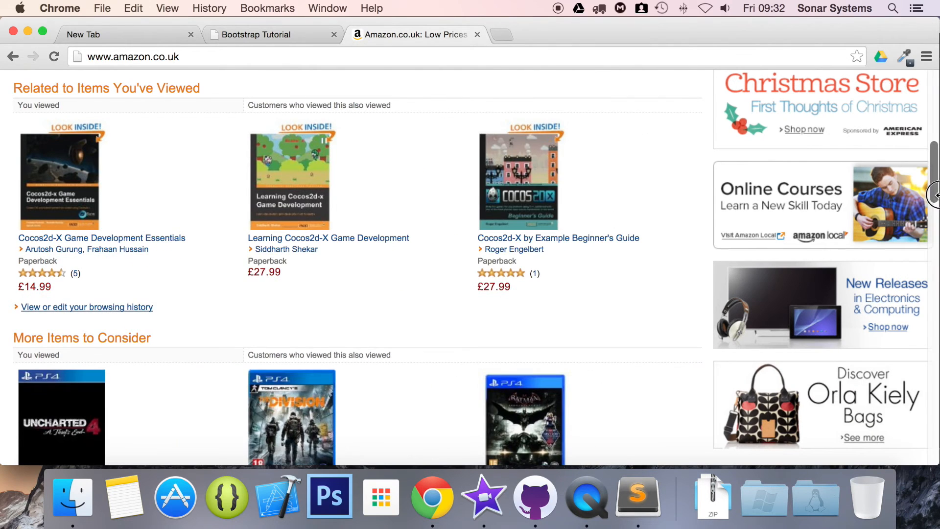
scroll(349, 355, up, 4)
scroll(349, 355, up, 1)
scroll(349, 354, up, 1)
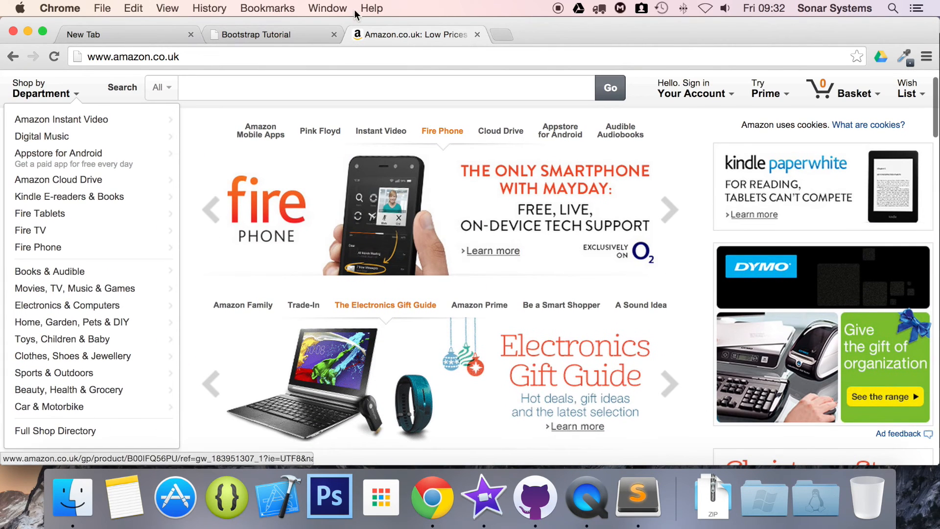
click(291, 63)
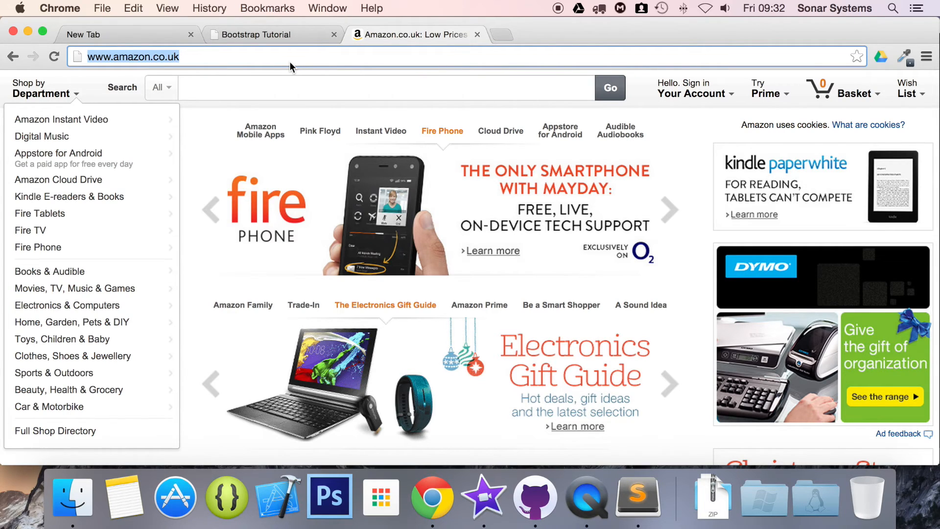
text(google.co.uk)
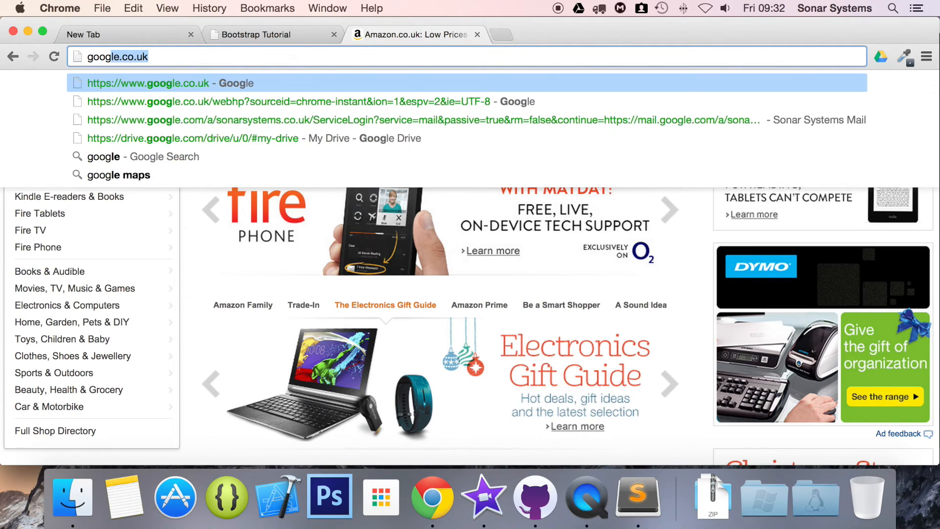
- Load google.co.uk, search for PS4, and resize the window to test the results layout
key(Return)
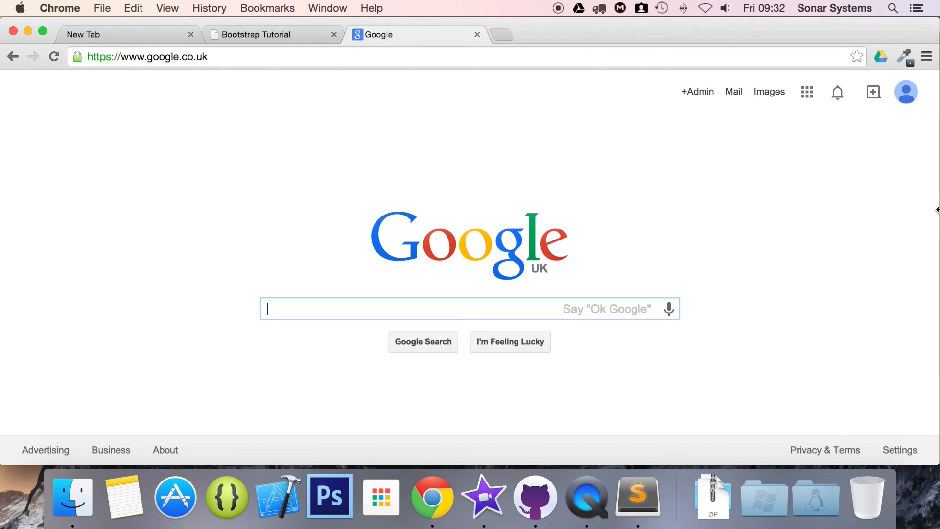
text(PS4)
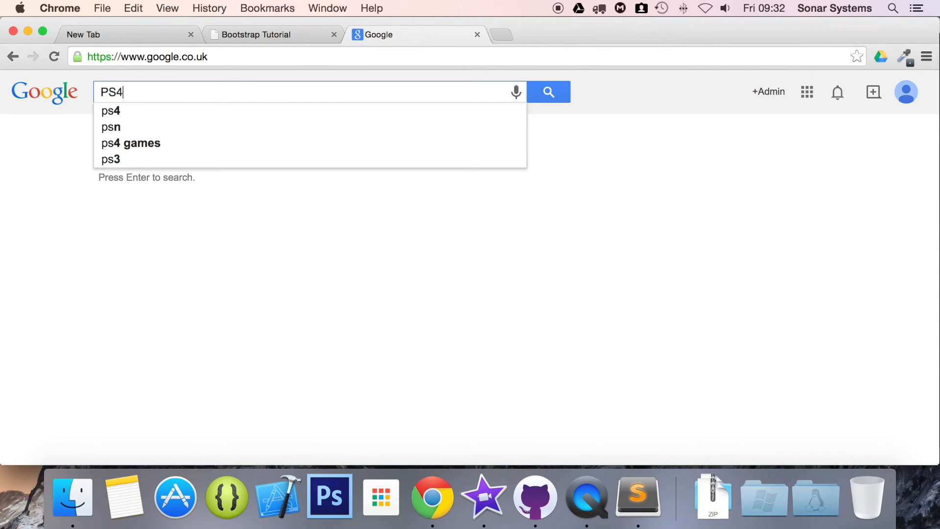
key(Return)
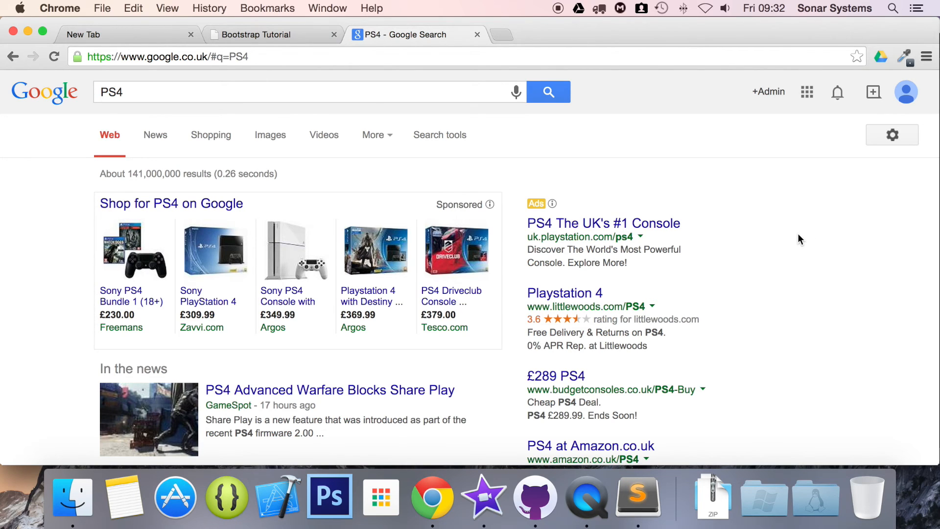
mouse_move(936, 247)
mouse_down()
mouse_move(695, 248)
mouse_move(937, 247)
mouse_up()
- Show PS4 image results at full width, return to the Bootstrap Tutorial tab, then Sublime Text
click(270, 134)
scroll(474, 224, down, 1)
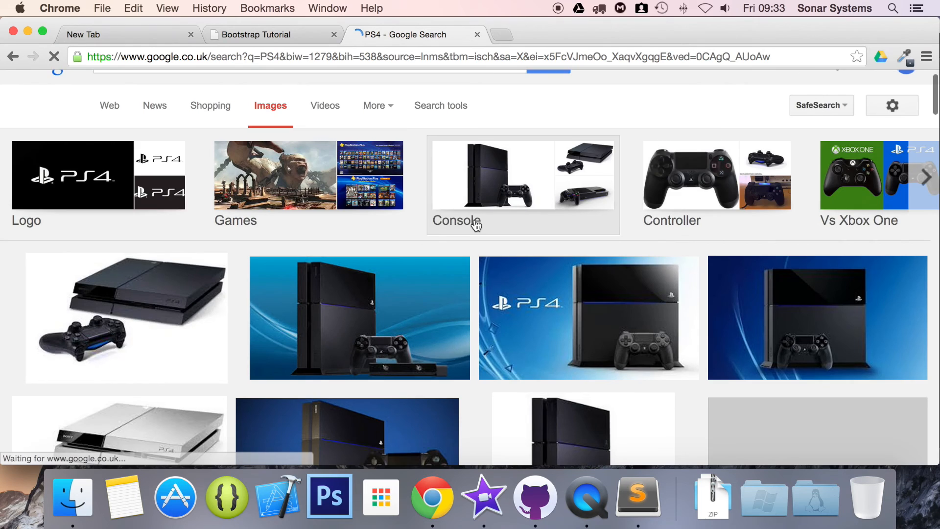
scroll(474, 224, down, 2)
scroll(474, 224, down, 1)
scroll(474, 224, up, 2)
scroll(474, 224, down, 1)
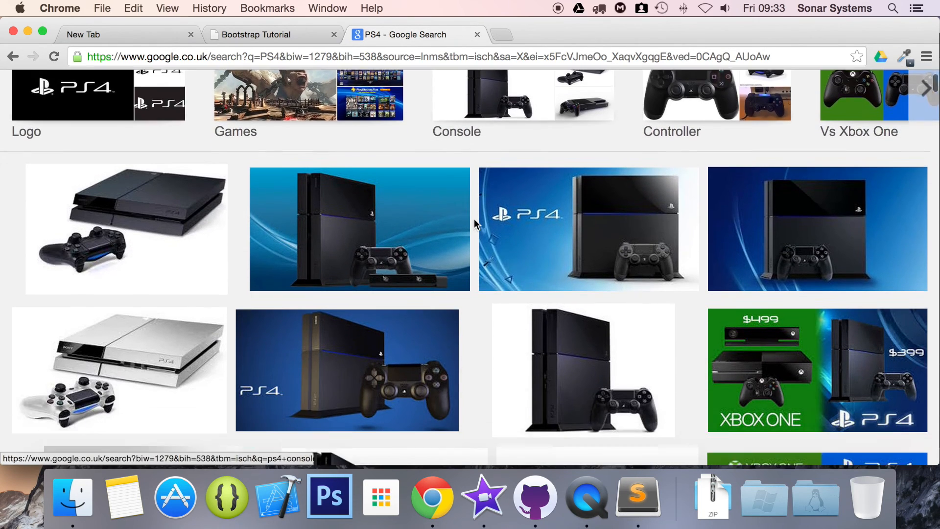
scroll(474, 219, down, 1)
drag(924, 218, 498, 265)
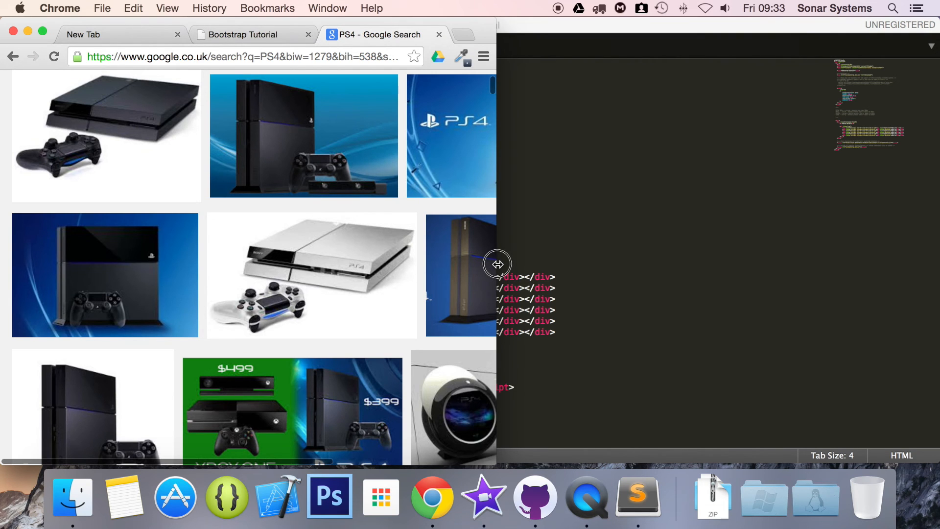
drag(499, 264, 932, 225)
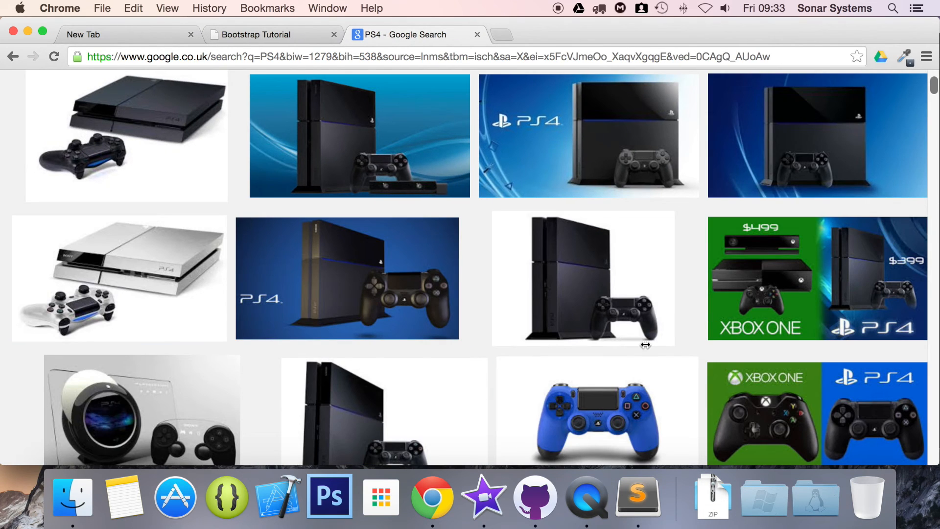
click(290, 34)
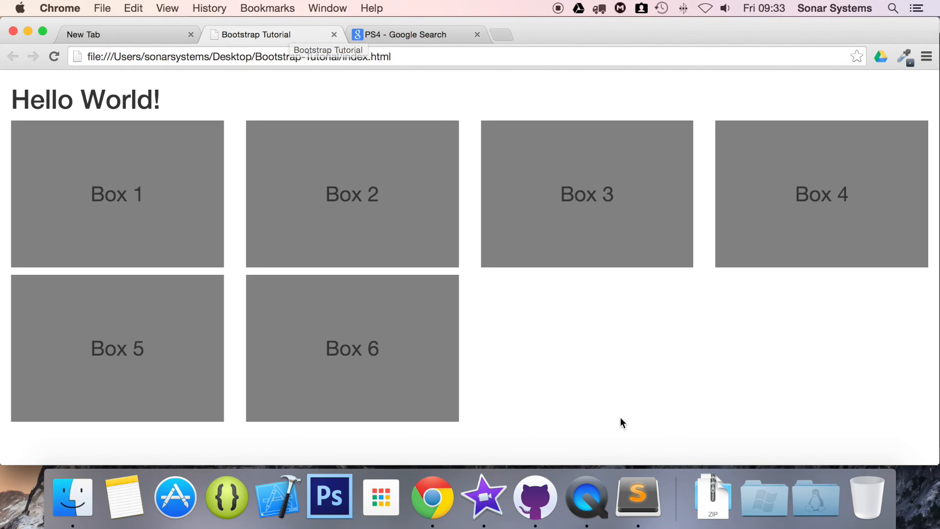
click(651, 489)
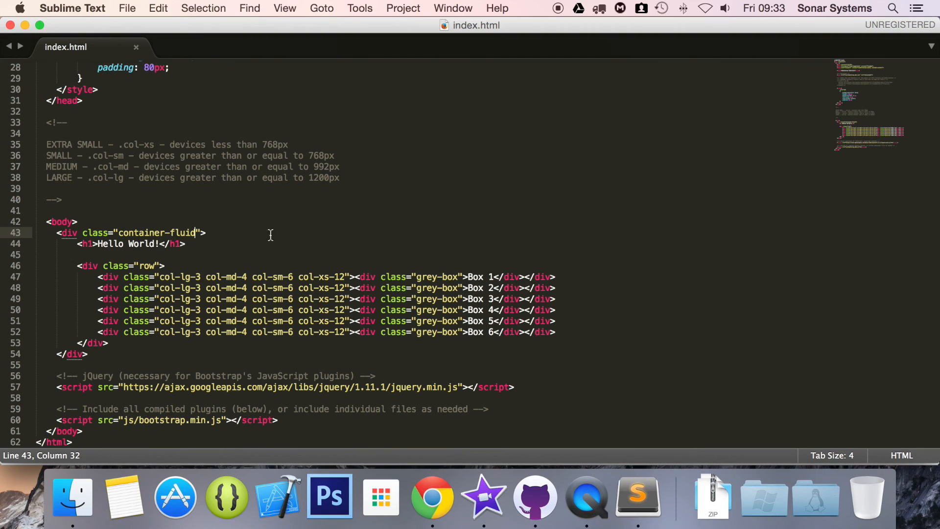